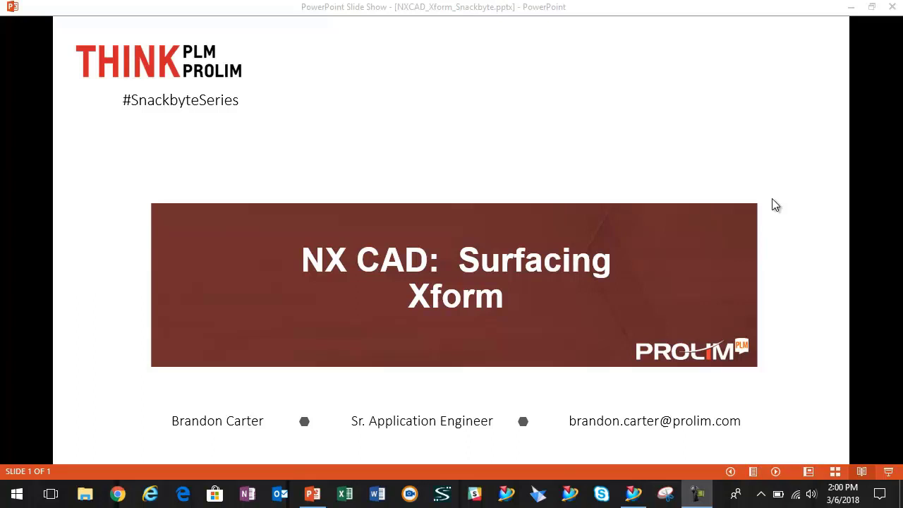
# Switch to NX and orbit the open cylinder in vase.prt to view its top and bottom
pyautogui.hotkey('alt', 'Tab')
pyautogui.click(794, 233)
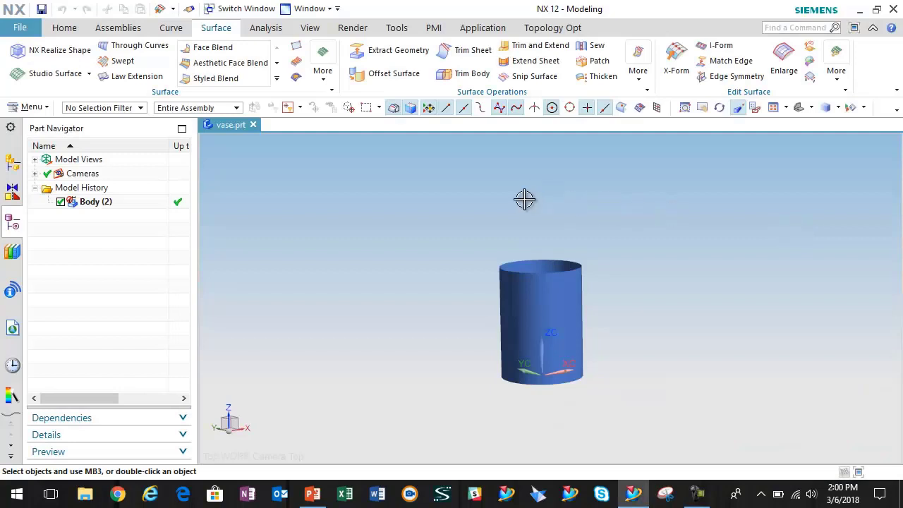
pyautogui.moveTo(524, 200); pyautogui.dragTo(367, 246, button='middle')
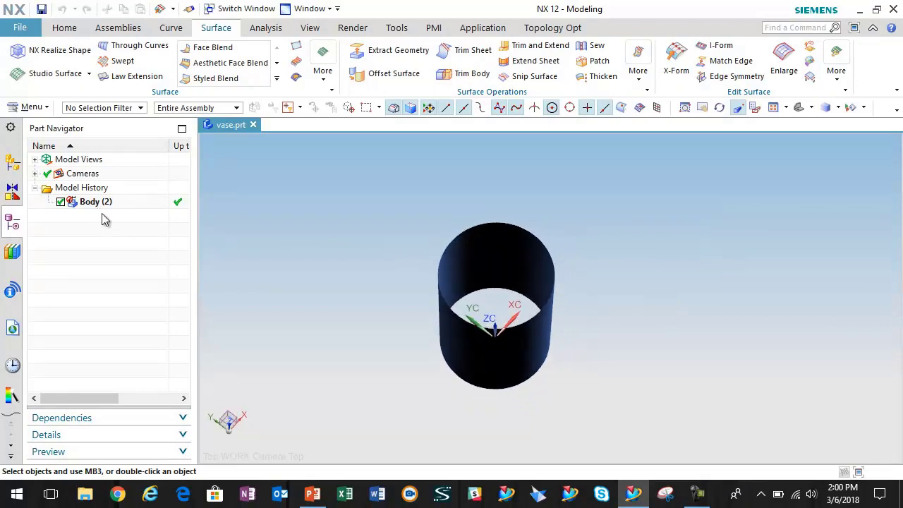
pyautogui.moveTo(240, 219); pyautogui.dragTo(529, 177, button='middle')
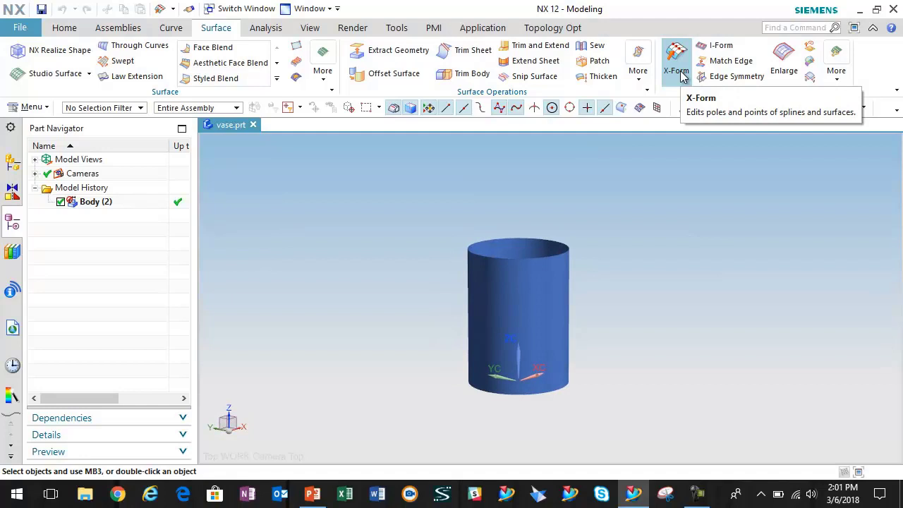
# Start an X-Form edit on the cylinder sheet body so its pole grid displays
pyautogui.click(680, 71)
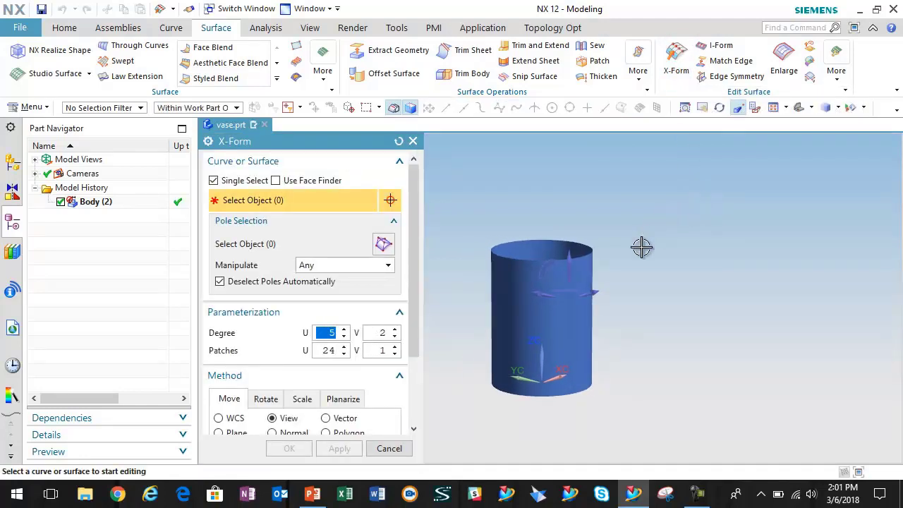
pyautogui.click(568, 331)
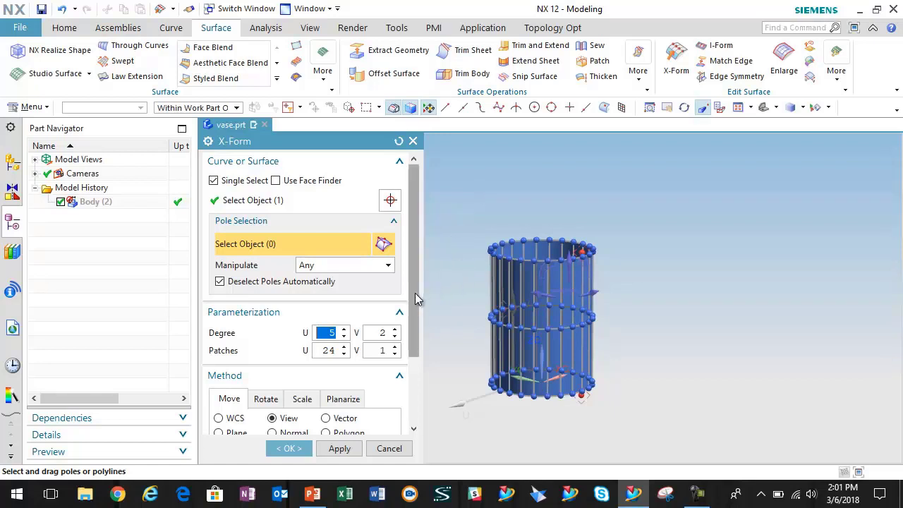
# With Move set to WCS, raise the cylinder's top ring of poles along Z
pyautogui.moveTo(415, 293); pyautogui.dragTo(415, 359)
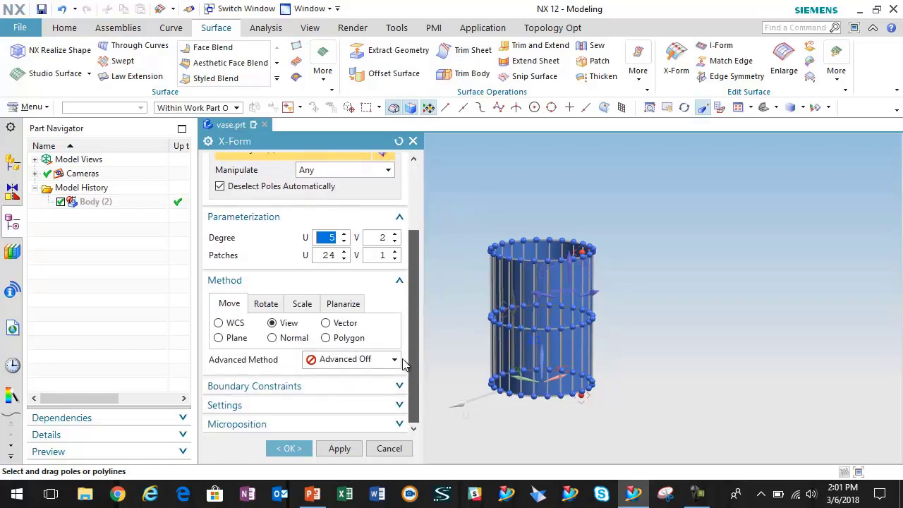
pyautogui.click(219, 323)
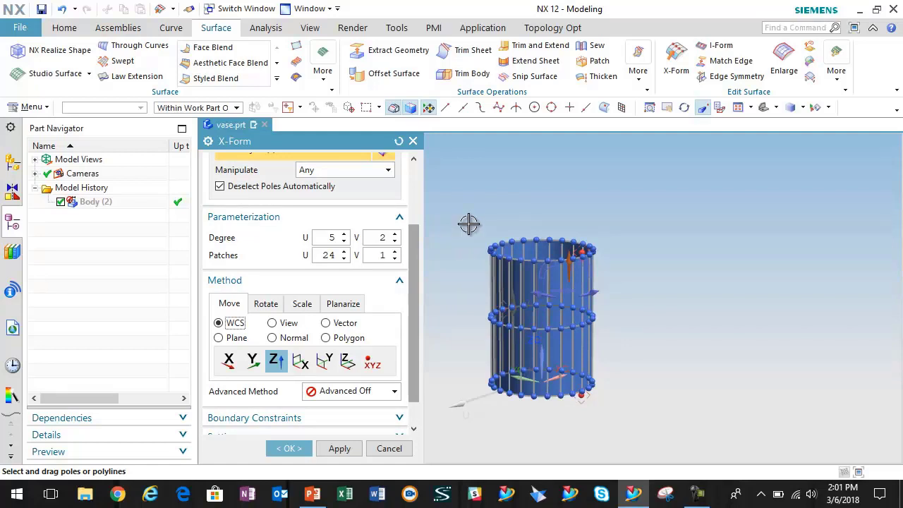
pyautogui.moveTo(468, 224); pyautogui.dragTo(626, 278)
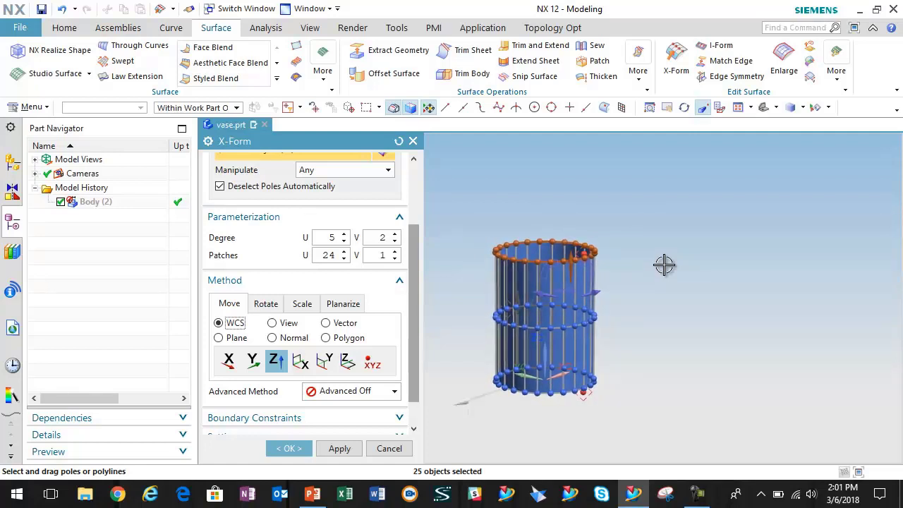
pyautogui.moveTo(588, 253); pyautogui.dragTo(579, 161)
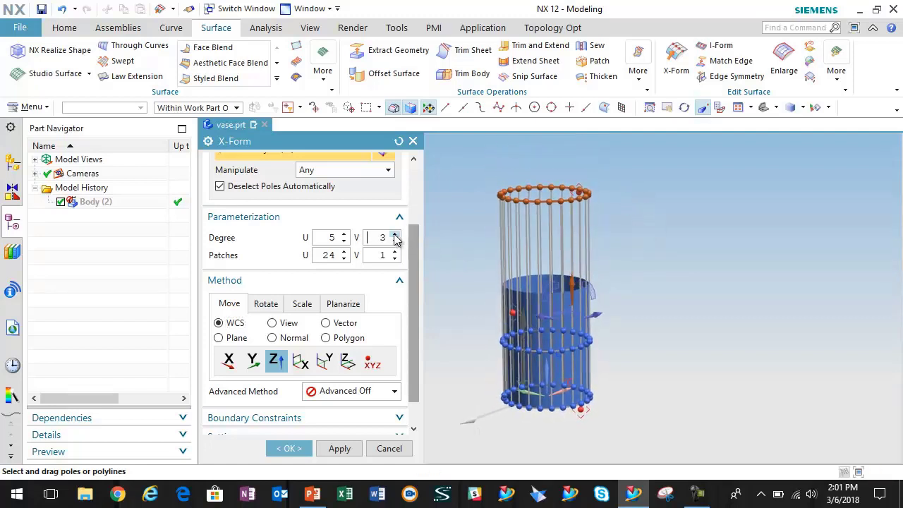
# Set V degree to 3 and lift the new middle ring of poles upward
pyautogui.press('Return')
pyautogui.click(611, 308)
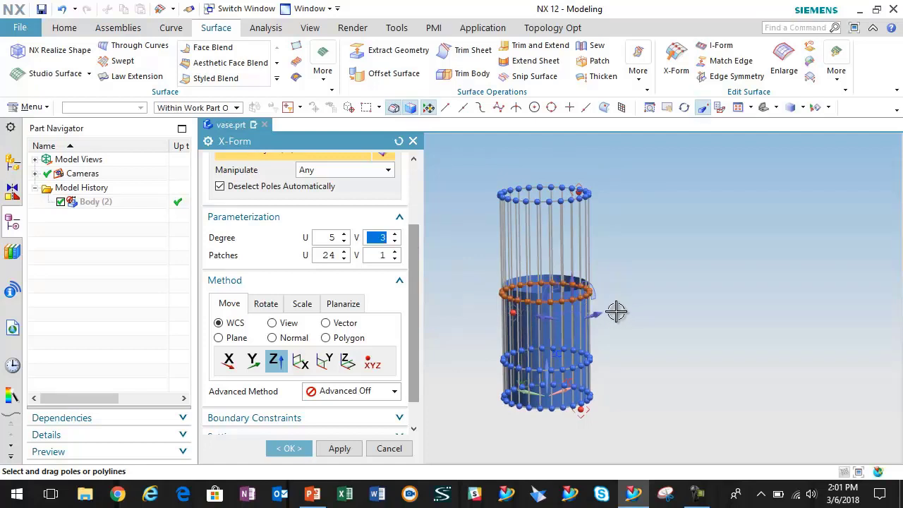
pyautogui.moveTo(590, 282); pyautogui.dragTo(589, 247)
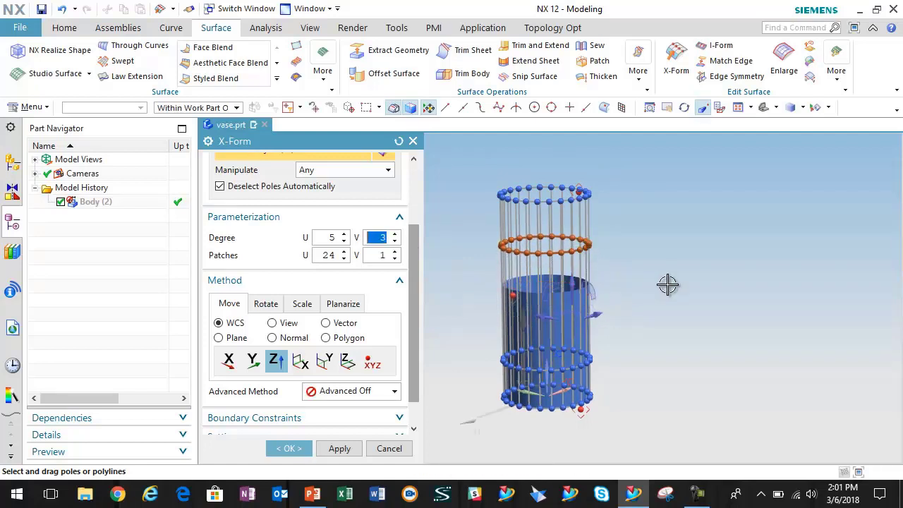
# Moving along the surface normal, pinch the upper ring inward and bulge the lower ring outward
pyautogui.click(282, 338)
pyautogui.moveTo(614, 242); pyautogui.dragTo(503, 327)
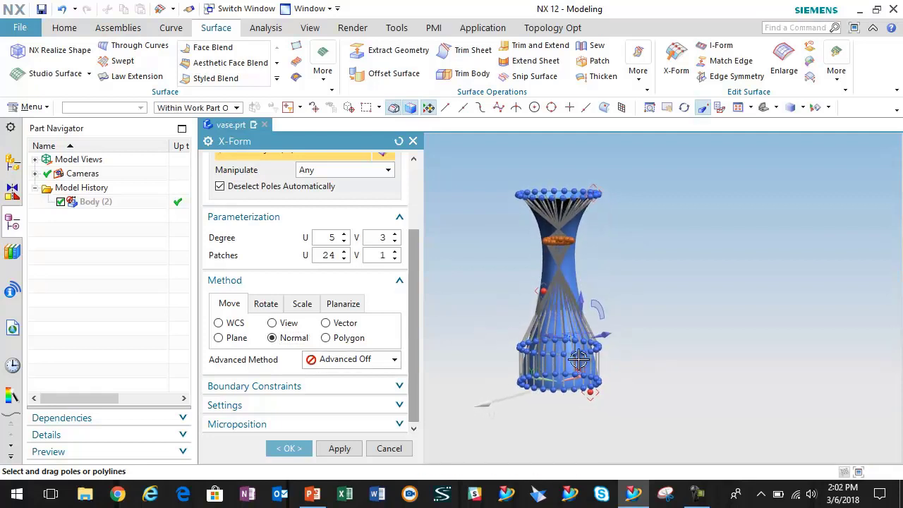
pyautogui.moveTo(595, 348); pyautogui.dragTo(629, 353)
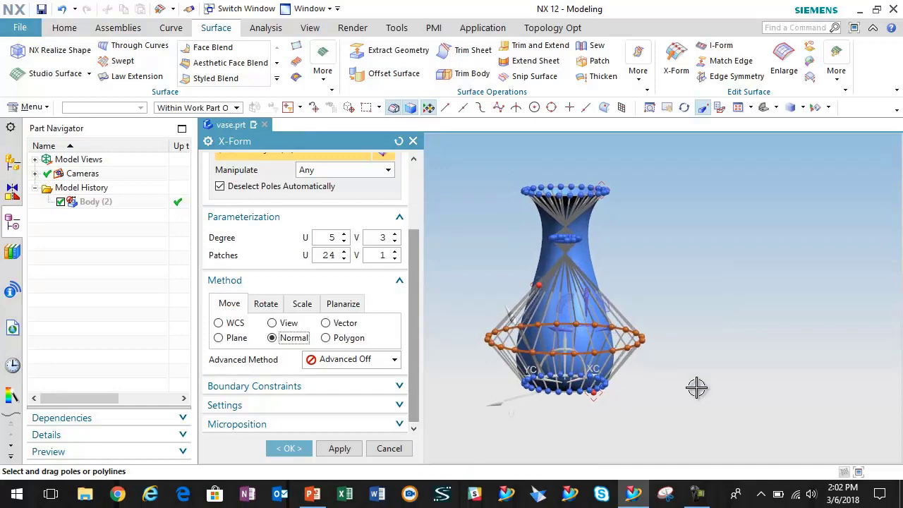
pyautogui.moveTo(541, 414); pyautogui.dragTo(730, 334, button='middle')
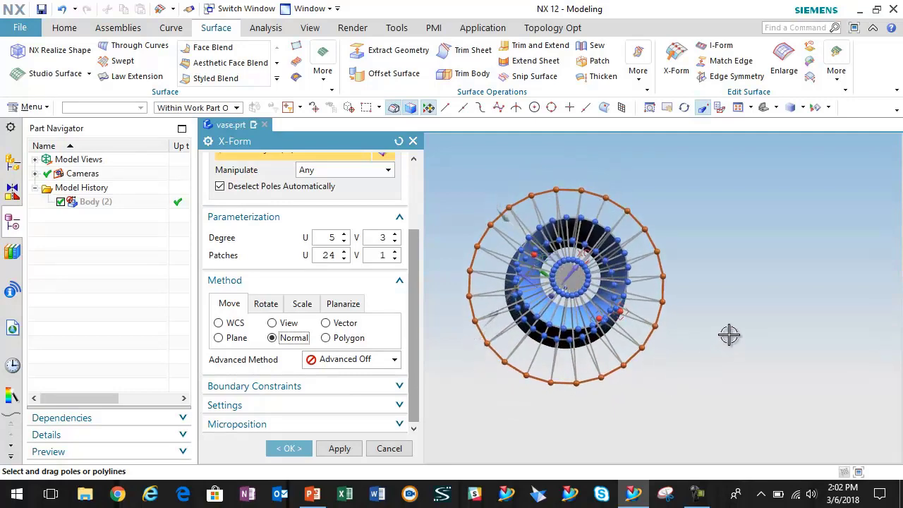
# From below, deselect nine alternate poles around the outer base ring
pyautogui.click(534, 197)
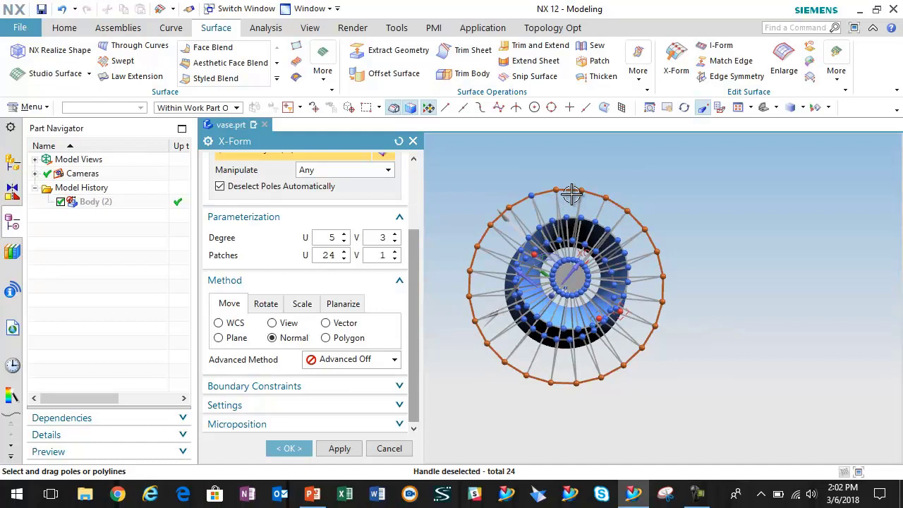
pyautogui.click(581, 190)
pyautogui.click(627, 209)
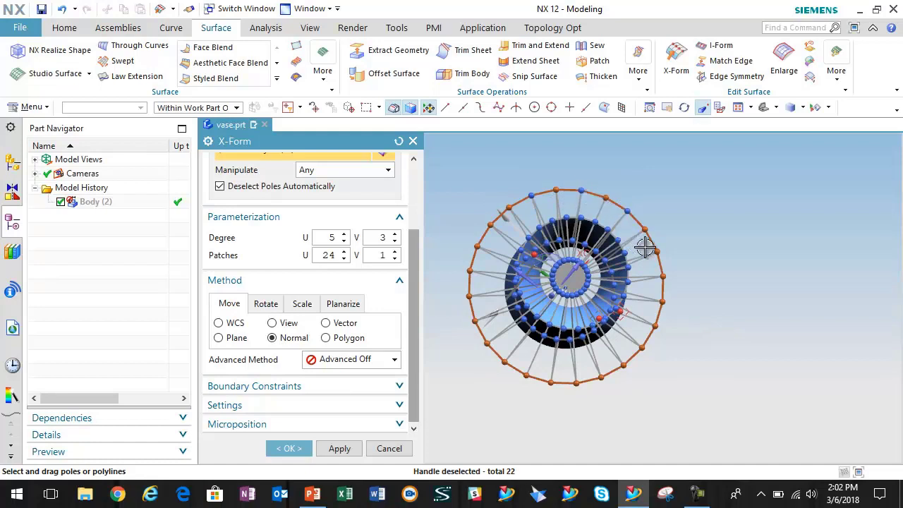
pyautogui.click(654, 254)
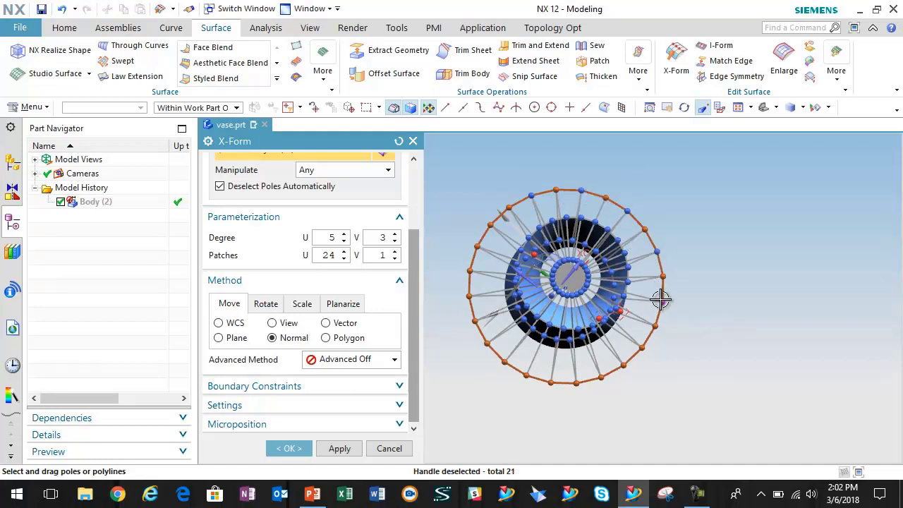
pyautogui.click(641, 348)
pyautogui.click(601, 376)
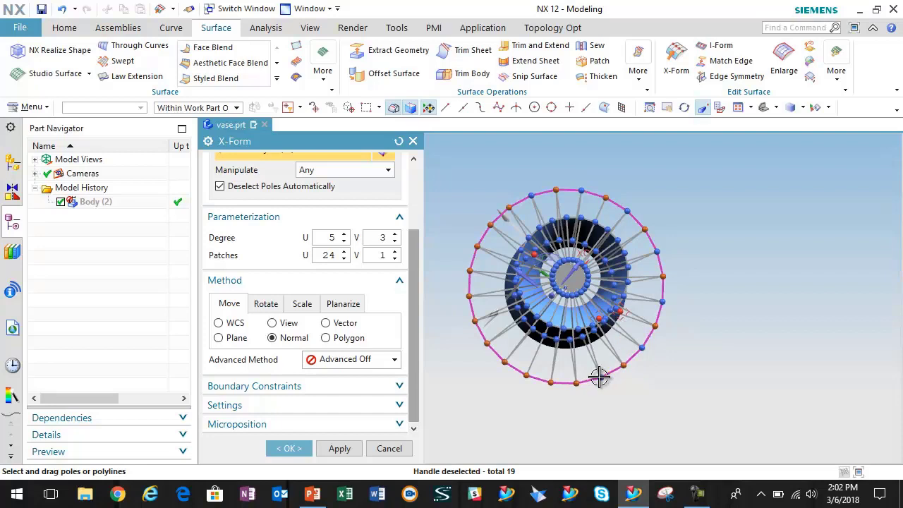
pyautogui.click(550, 382)
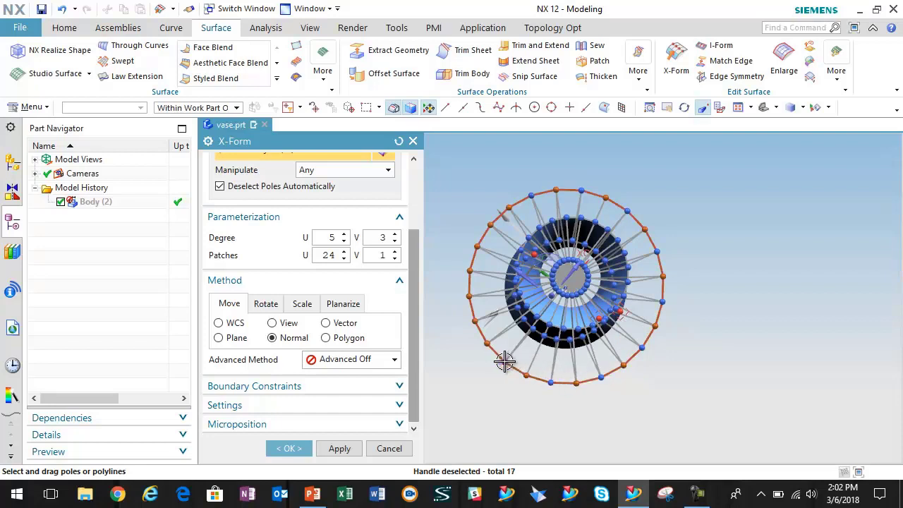
pyautogui.click(477, 320)
pyautogui.click(471, 273)
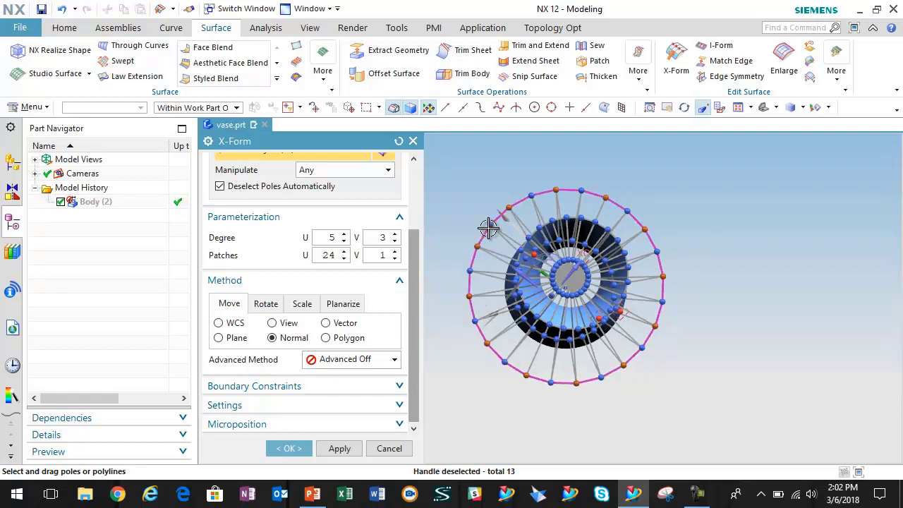
# Pull the selected poles inward along Normal, rotate them about WCS Z, and apply the X-Form
pyautogui.moveTo(456, 188); pyautogui.dragTo(502, 360, button='middle')
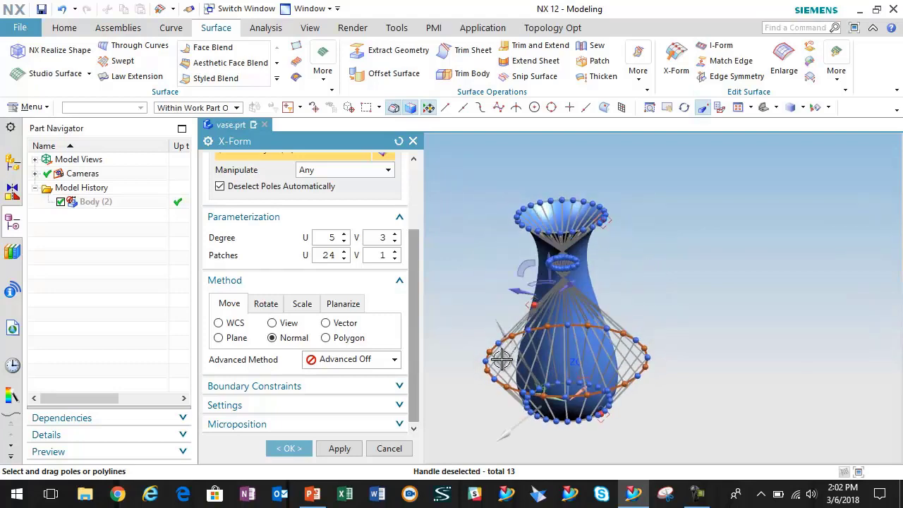
pyautogui.moveTo(492, 356); pyautogui.dragTo(525, 358)
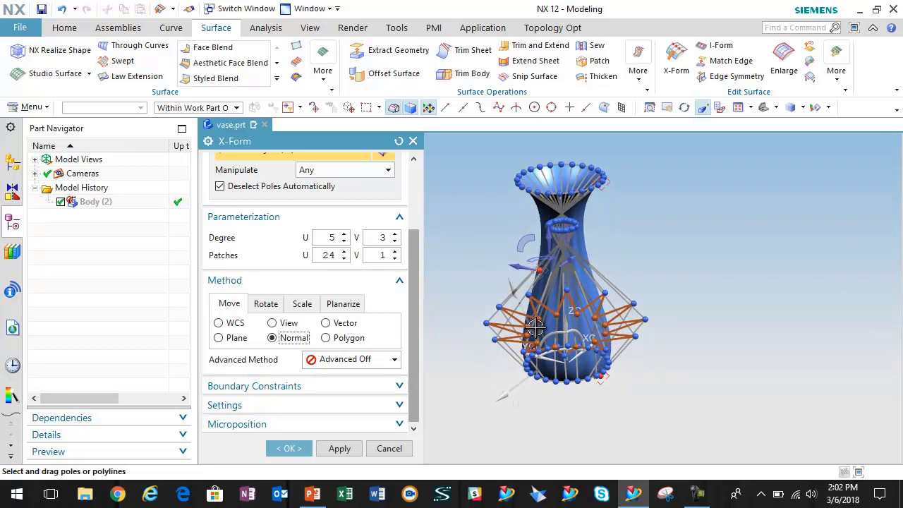
pyautogui.click(266, 305)
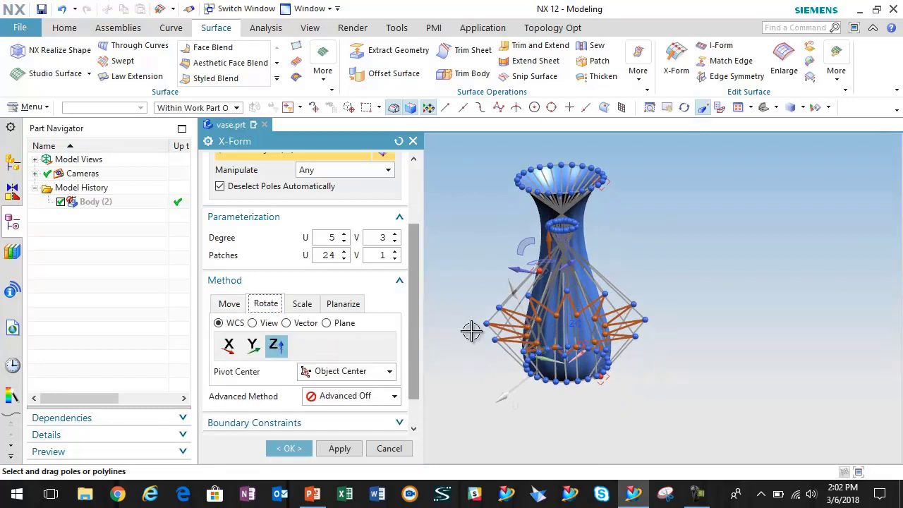
pyautogui.moveTo(552, 313); pyautogui.dragTo(524, 336)
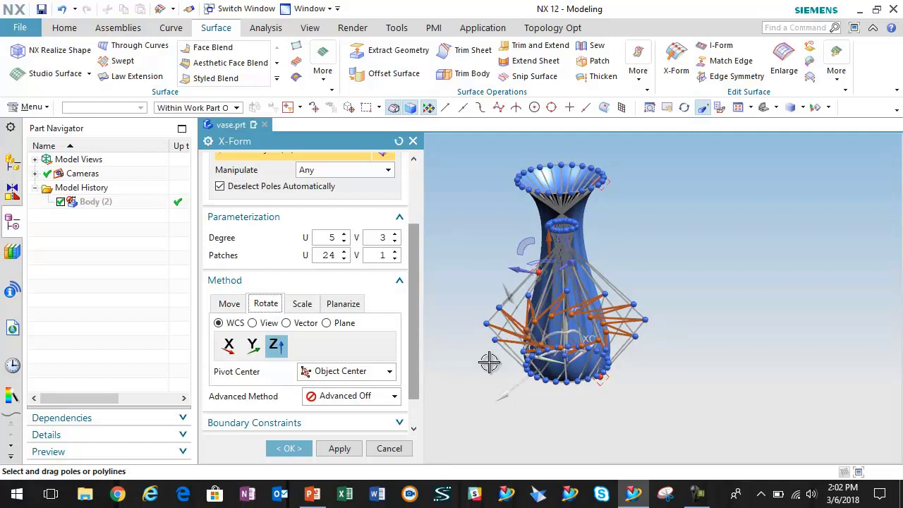
pyautogui.click(339, 448)
pyautogui.moveTo(647, 333); pyautogui.dragTo(661, 328, button='middle')
# Close the vase's bottom edge with an N-sided surface, Center Flat about 84.6
pyautogui.click(322, 67)
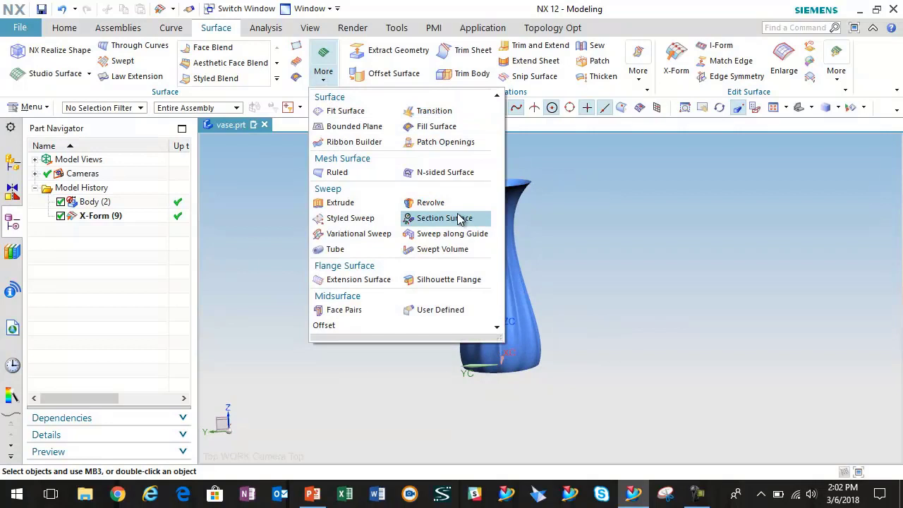
pyautogui.click(434, 172)
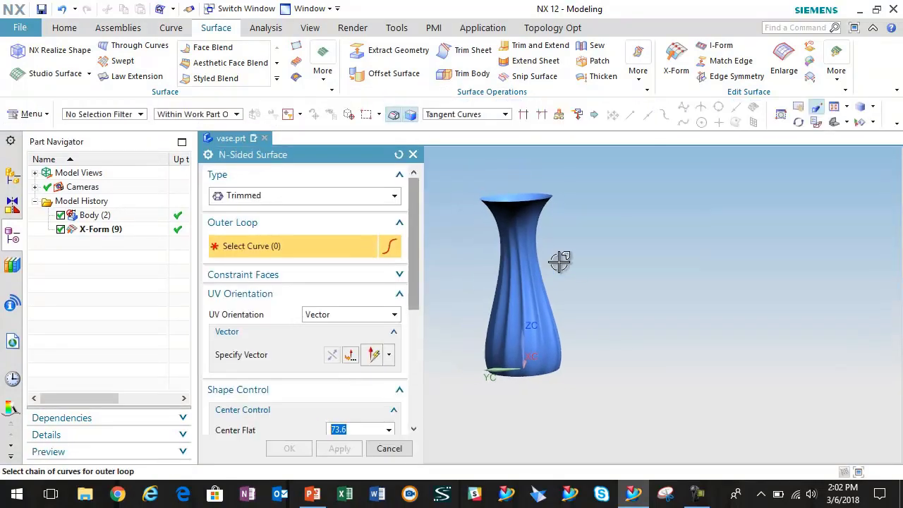
pyautogui.moveTo(558, 256); pyautogui.dragTo(573, 331, button='middle')
pyautogui.click(574, 332)
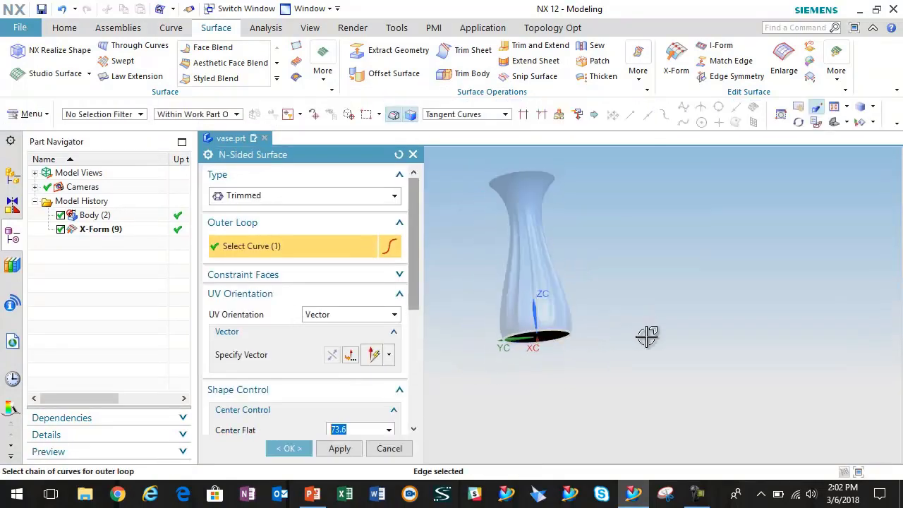
pyautogui.moveTo(645, 335); pyautogui.dragTo(621, 379, button='middle')
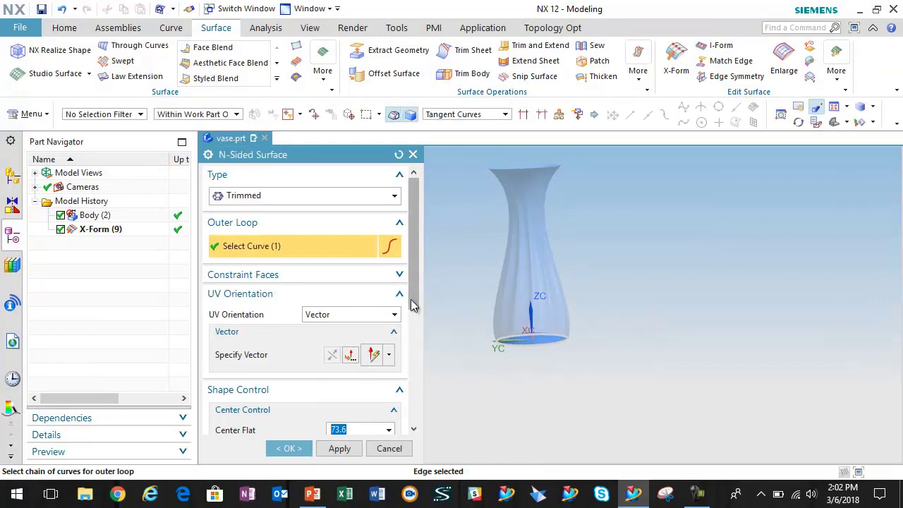
pyautogui.scroll(-3, 413, 329)
pyautogui.moveTo(339, 365); pyautogui.dragTo(343, 367)
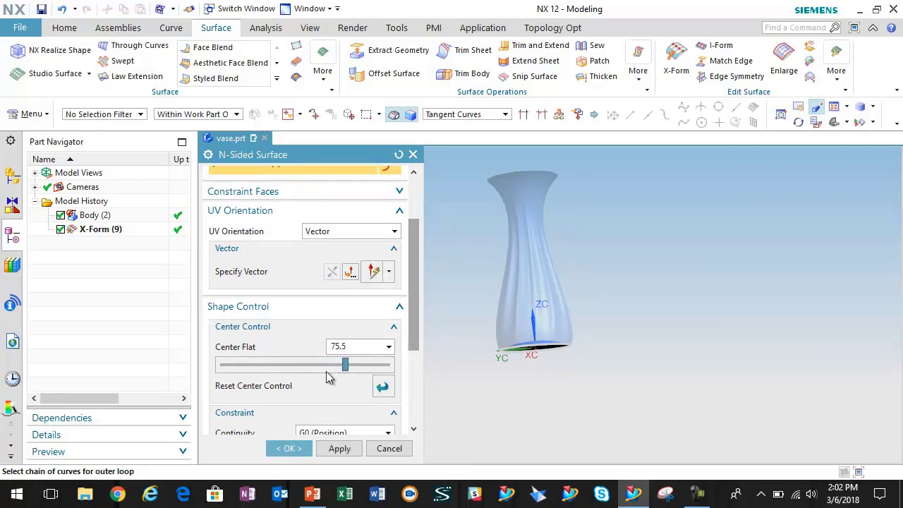
pyautogui.moveTo(346, 373); pyautogui.dragTo(359, 376)
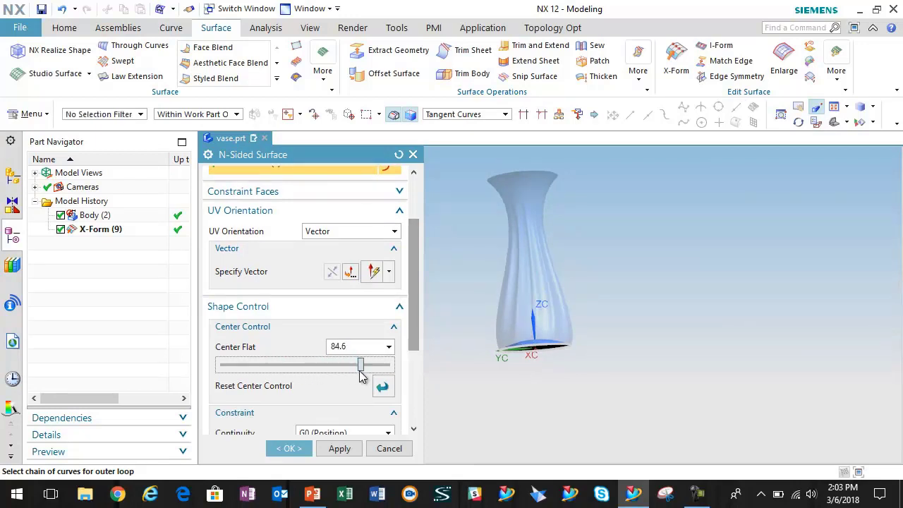
pyautogui.click(297, 446)
pyautogui.moveTo(641, 304); pyautogui.dragTo(228, 77, button='middle')
# Face-blend the vase wall as Face 1 with the bottom patch as Face 2
pyautogui.click(217, 49)
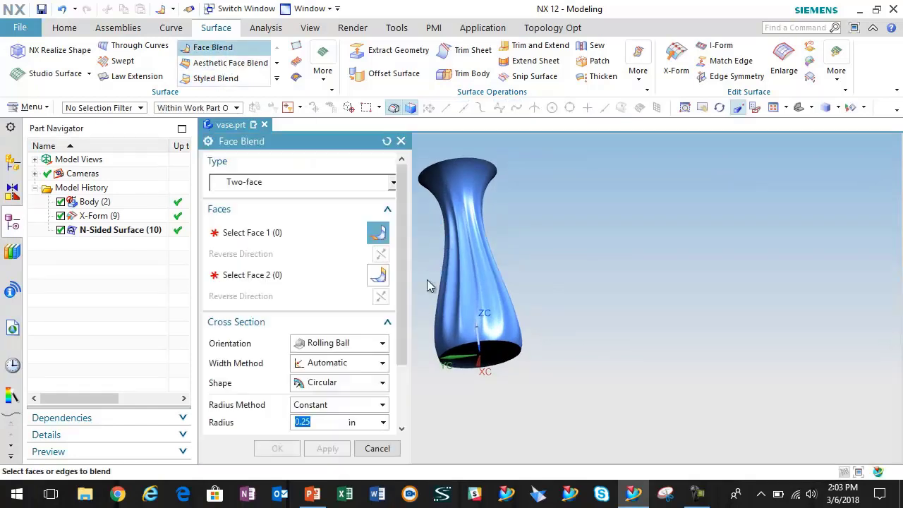
pyautogui.click(524, 291)
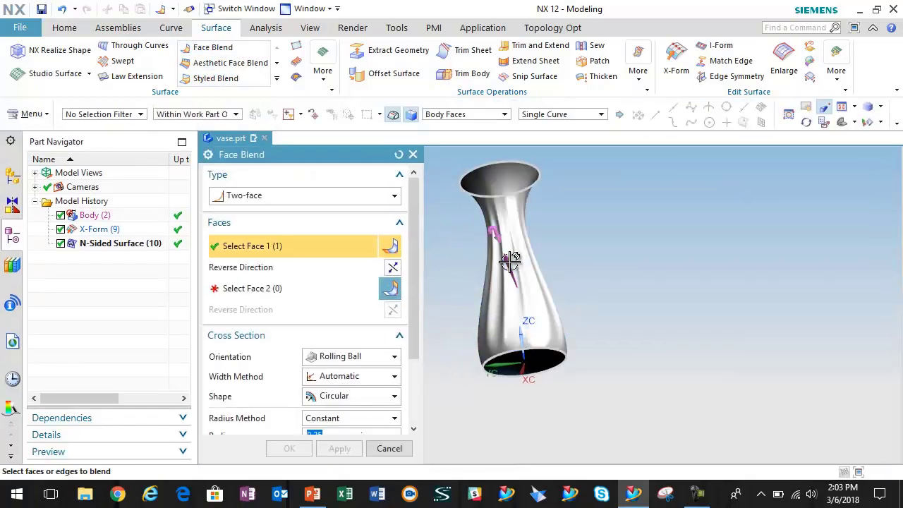
pyautogui.click(281, 289)
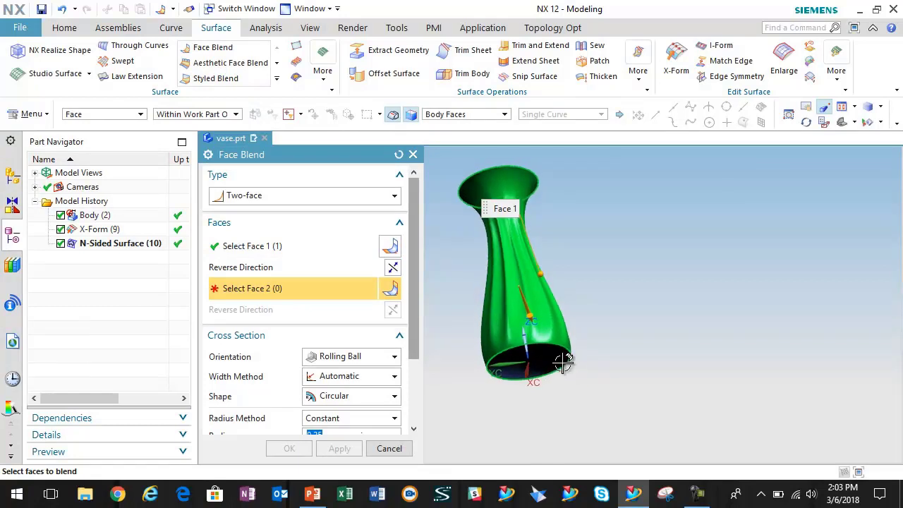
pyautogui.click(558, 365)
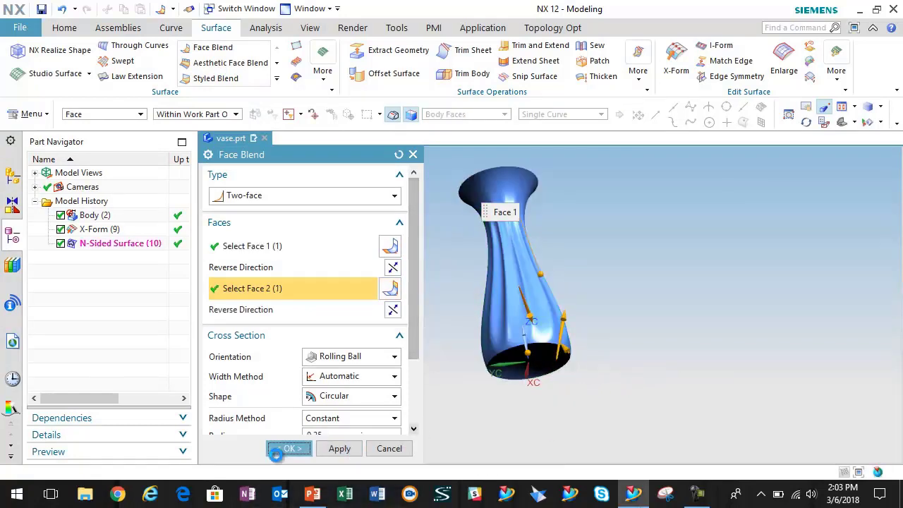
pyautogui.click(282, 448)
pyautogui.moveTo(451, 393); pyautogui.dragTo(540, 227, button='middle')
# Thicken the vase faces by 0.1 in into a solid body
pyautogui.click(601, 78)
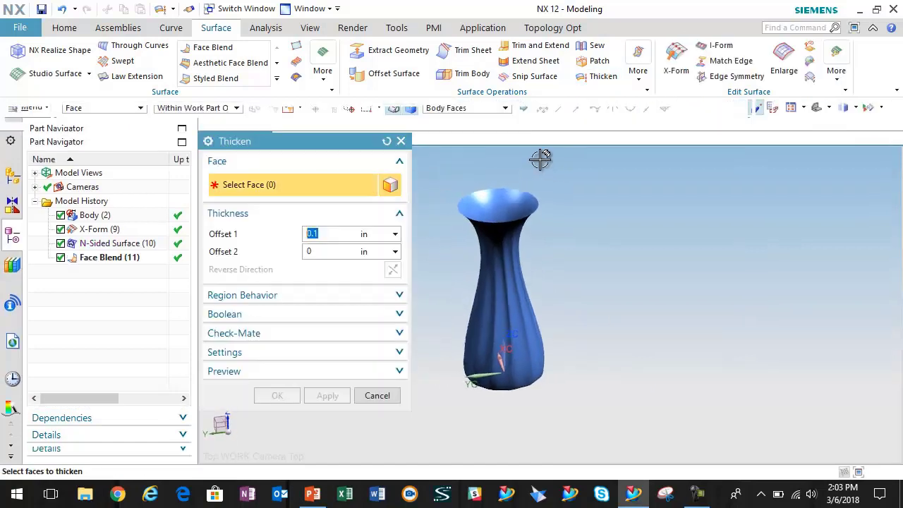
pyautogui.click(505, 240)
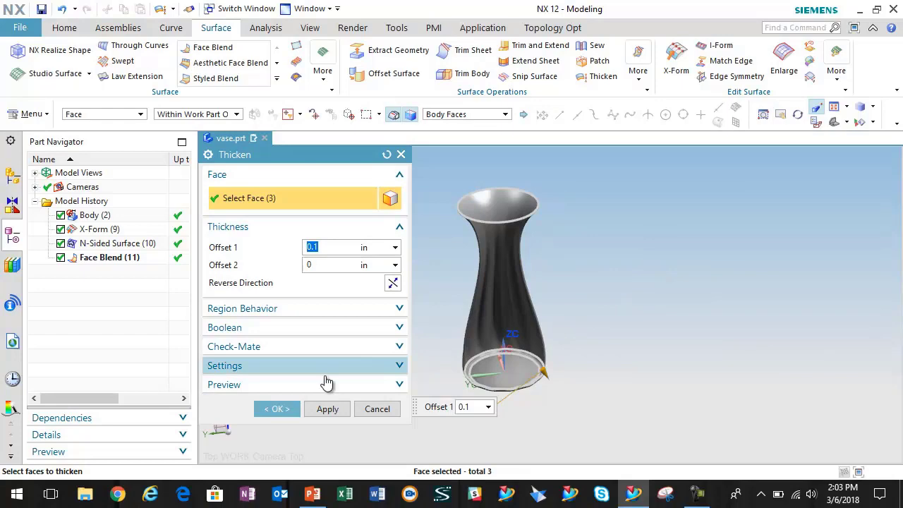
pyautogui.click(279, 409)
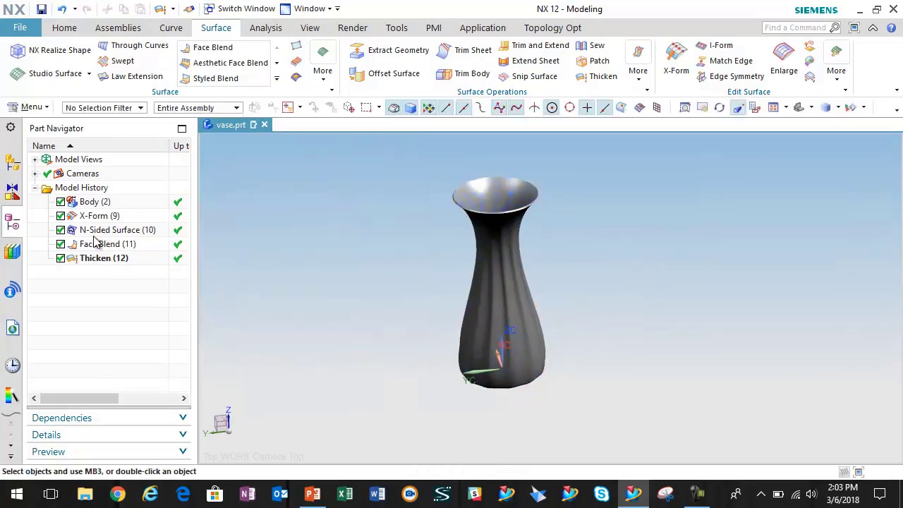
# Hide Face Blend (11) and the earlier surface features
pyautogui.rightClick(94, 242)
pyautogui.click(100, 121)
pyautogui.moveTo(375, 232); pyautogui.dragTo(656, 304, button='middle')
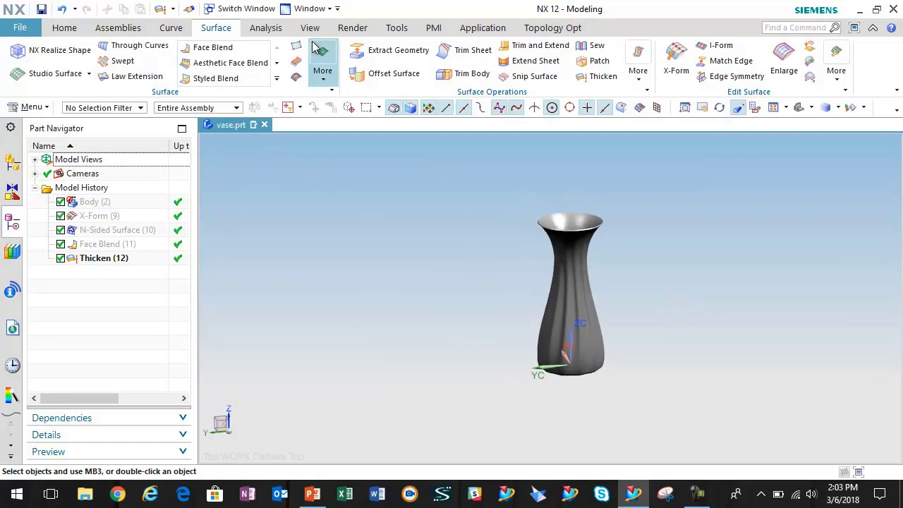
# Turn on Advanced Studio and apply the Glass Blue studio material to the vase
pyautogui.click(353, 28)
pyautogui.click(96, 53)
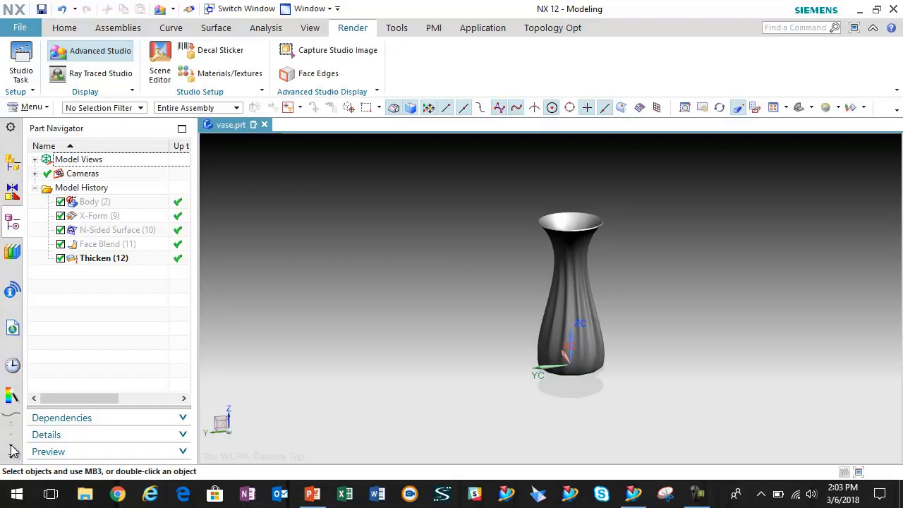
pyautogui.scroll(-3, 11, 452)
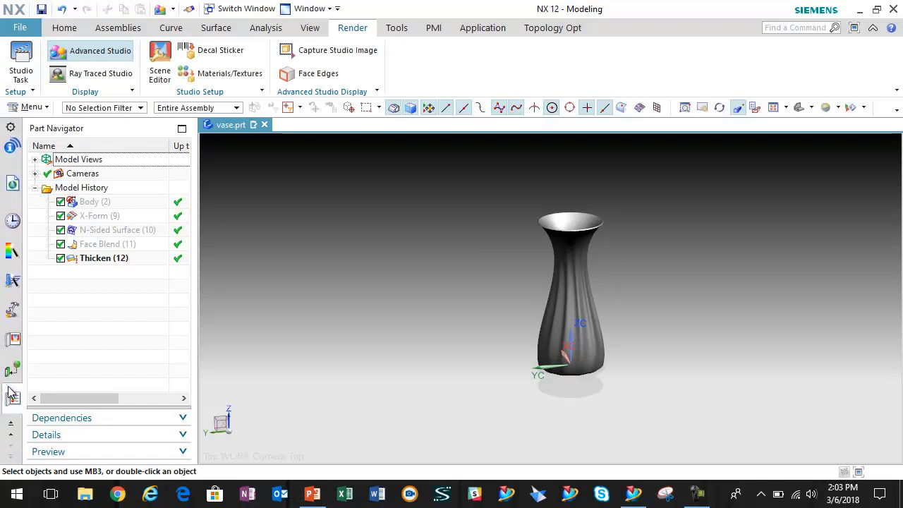
pyautogui.click(12, 396)
pyautogui.click(55, 187)
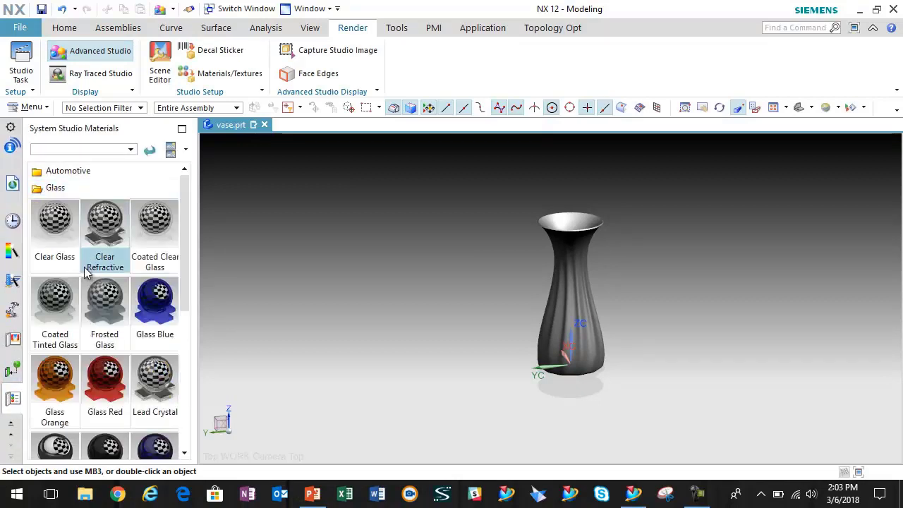
pyautogui.moveTo(154, 303); pyautogui.dragTo(570, 361)
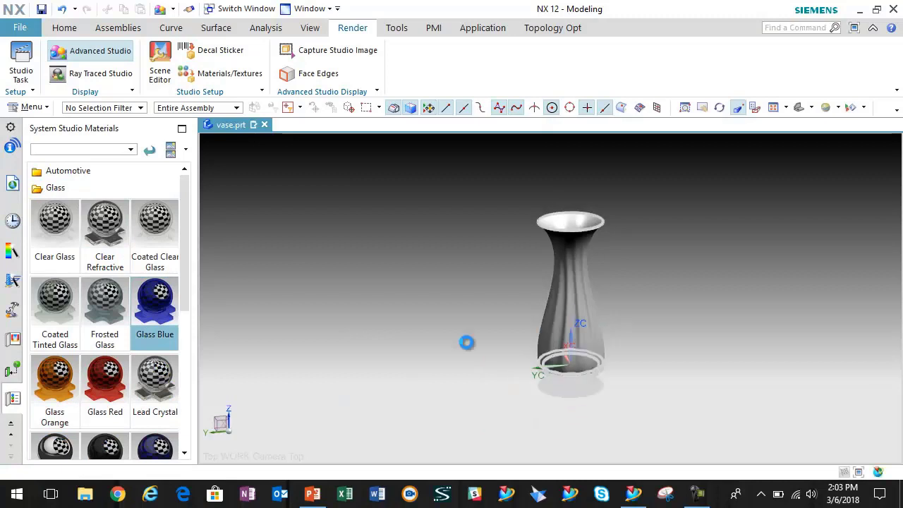
# Drop the Indoor Lounge system scene onto the vase, replacing the current lighting and environment
pyautogui.click(13, 337)
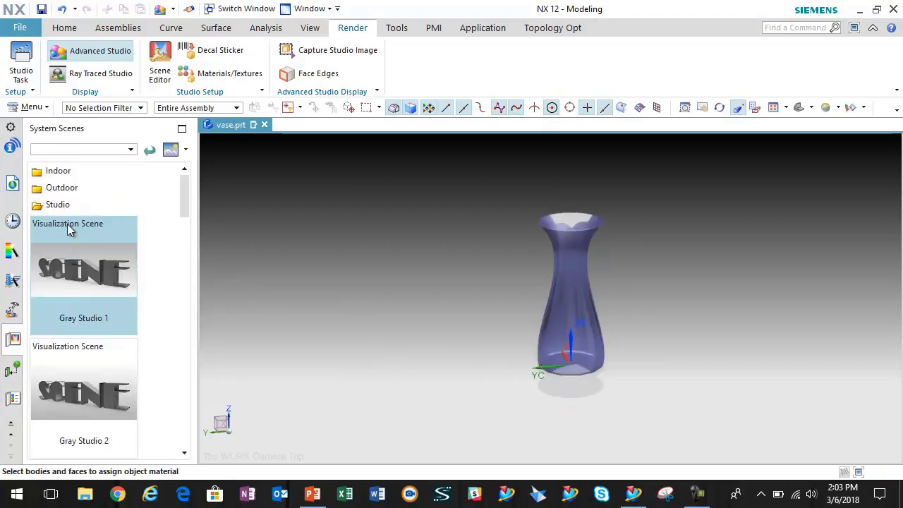
pyautogui.click(59, 171)
pyautogui.scroll(-5, 158, 309)
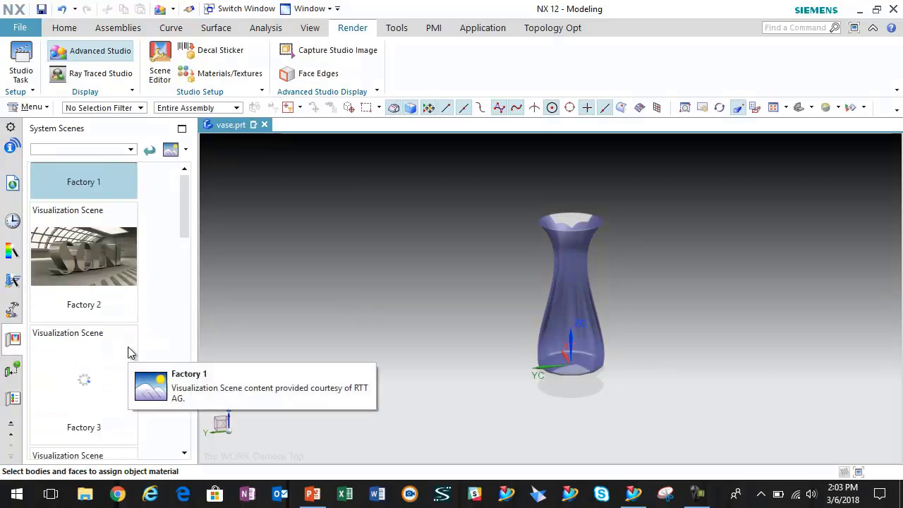
pyautogui.scroll(-1, 129, 353)
pyautogui.scroll(-3, 108, 392)
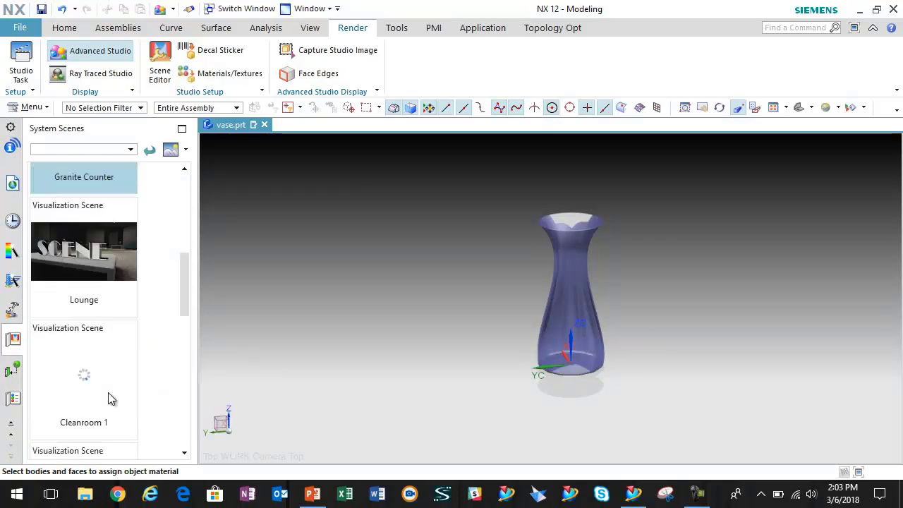
pyautogui.moveTo(98, 300); pyautogui.dragTo(380, 302)
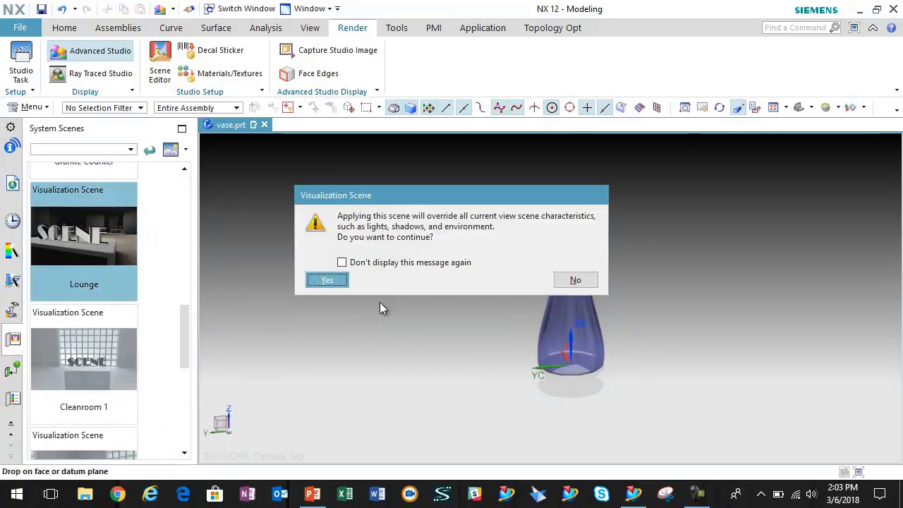
pyautogui.click(342, 282)
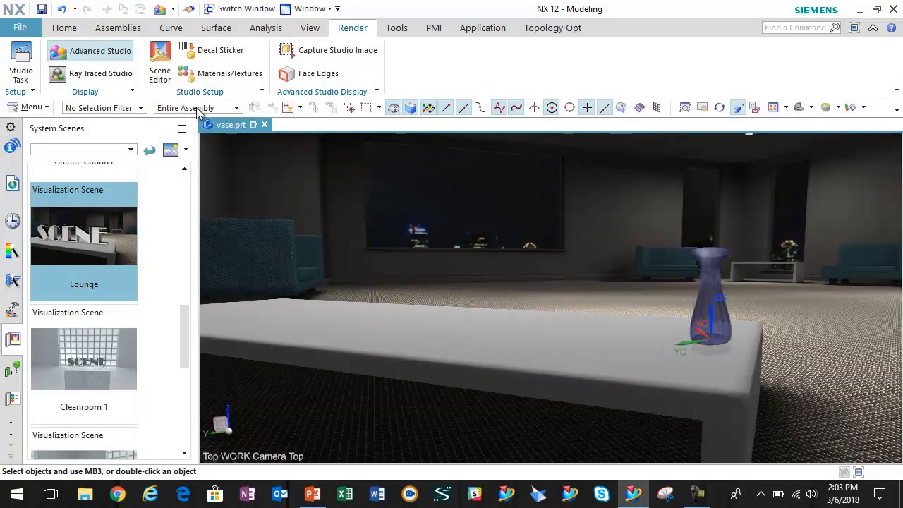
# Start a Ray Traced Studio render of the vase and move the render window beside the viewport
pyautogui.click(96, 73)
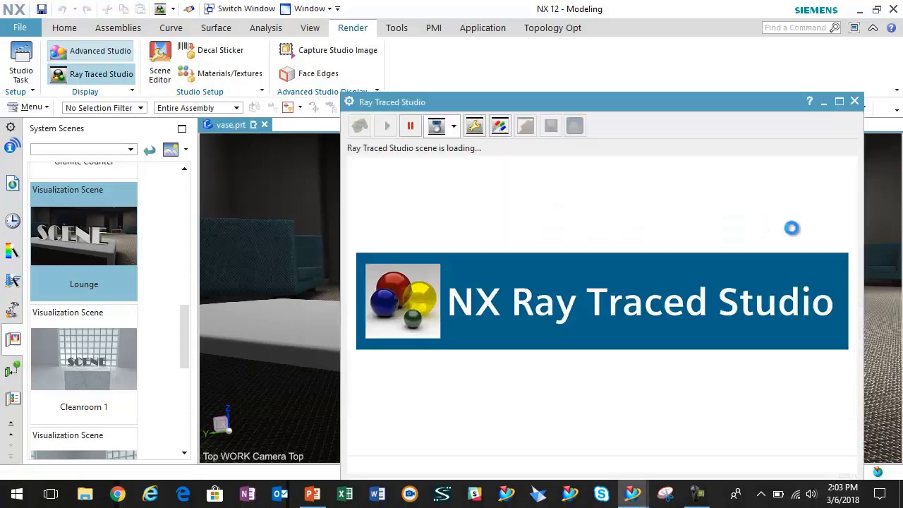
pyautogui.moveTo(589, 104)
pyautogui.mouseDown()
pyautogui.moveTo(280, 101)
pyautogui.moveTo(327, 102)
pyautogui.mouseUp()
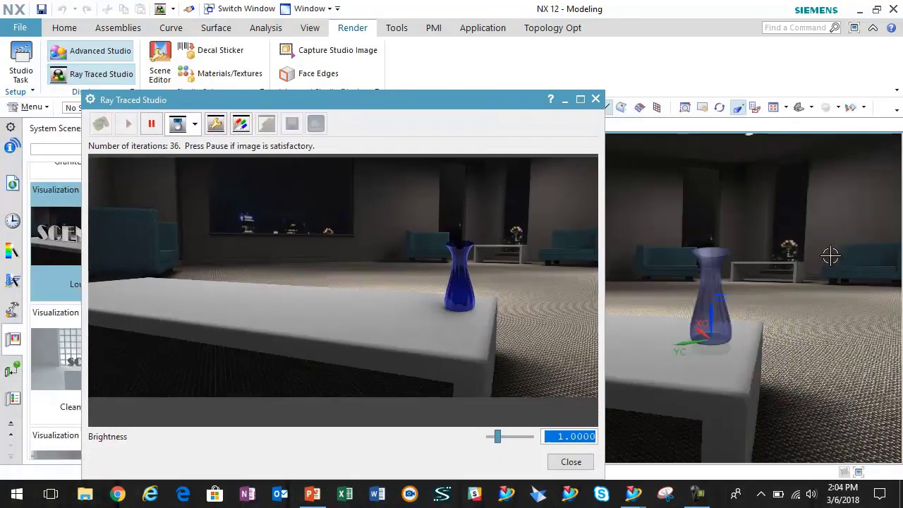